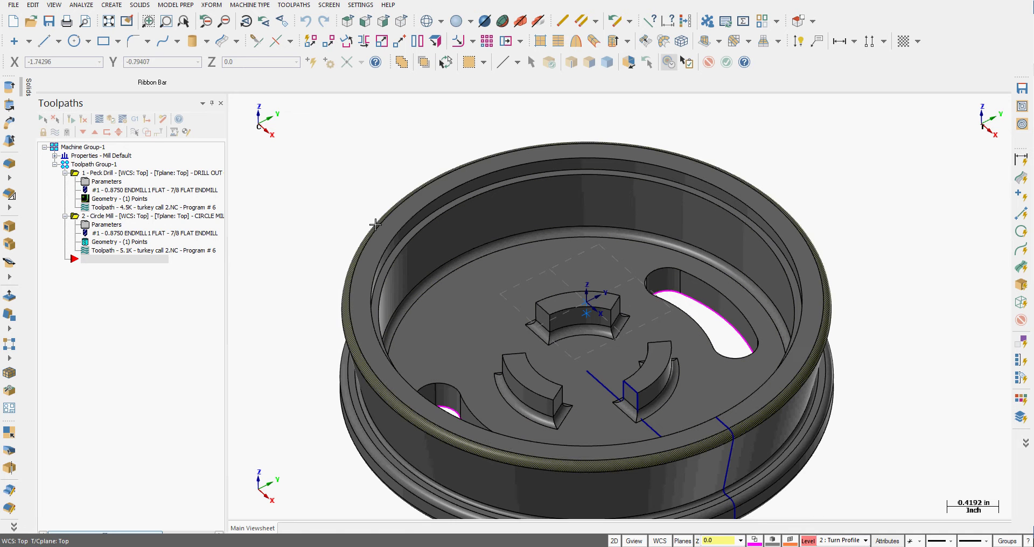
Step: Start a Pocket toolpath and chain the part's outer floor edge loop using solid Edge picking
{"action": "left_click", "coordinate": [294, 6]}
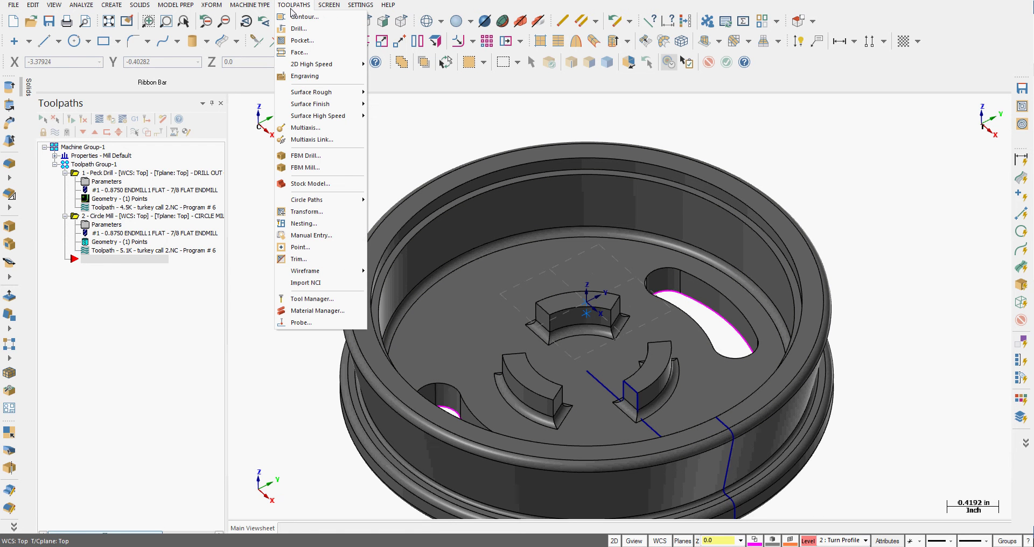
{"action": "left_click", "coordinate": [310, 41]}
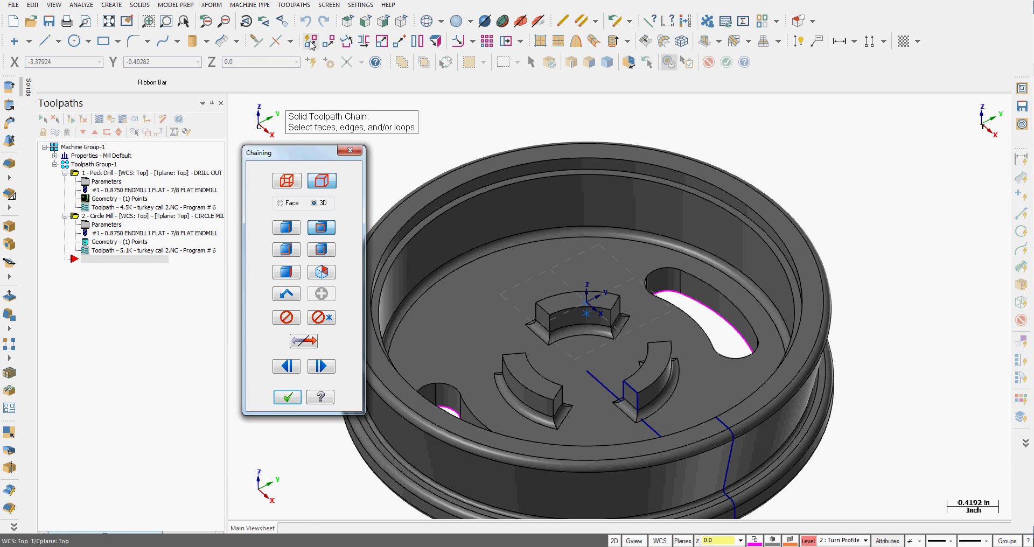
{"action": "left_click", "coordinate": [286, 181]}
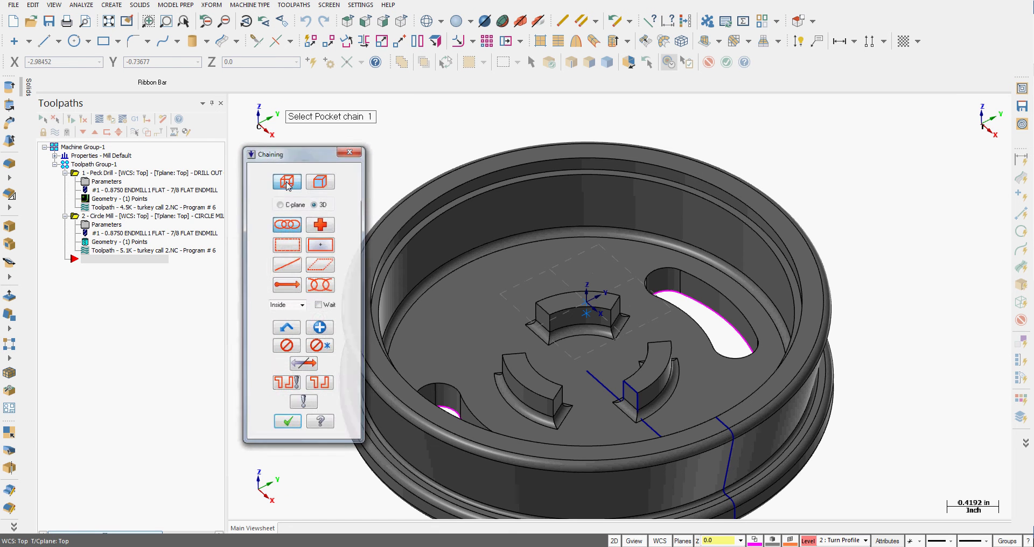
{"action": "left_click", "coordinate": [320, 182]}
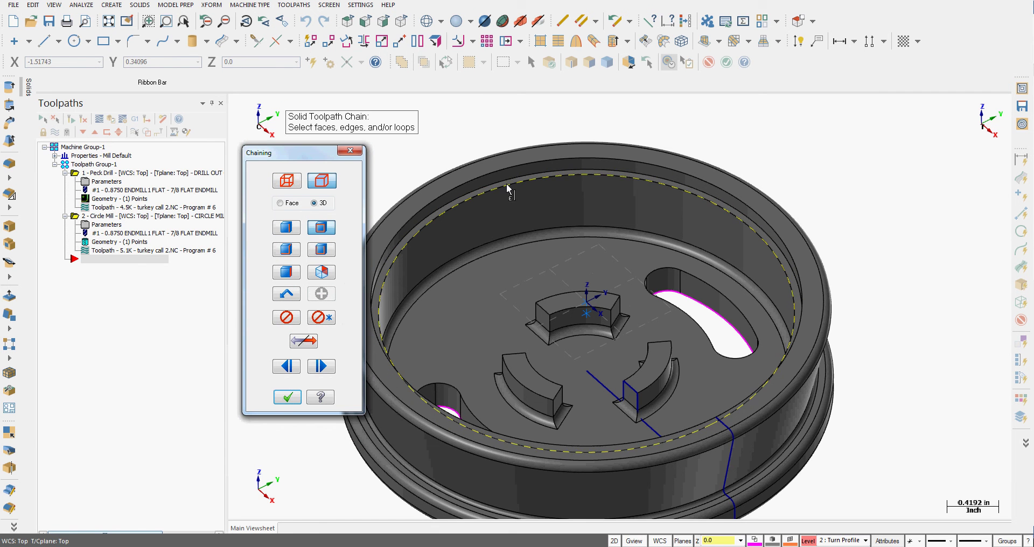
{"action": "left_click", "coordinate": [289, 232]}
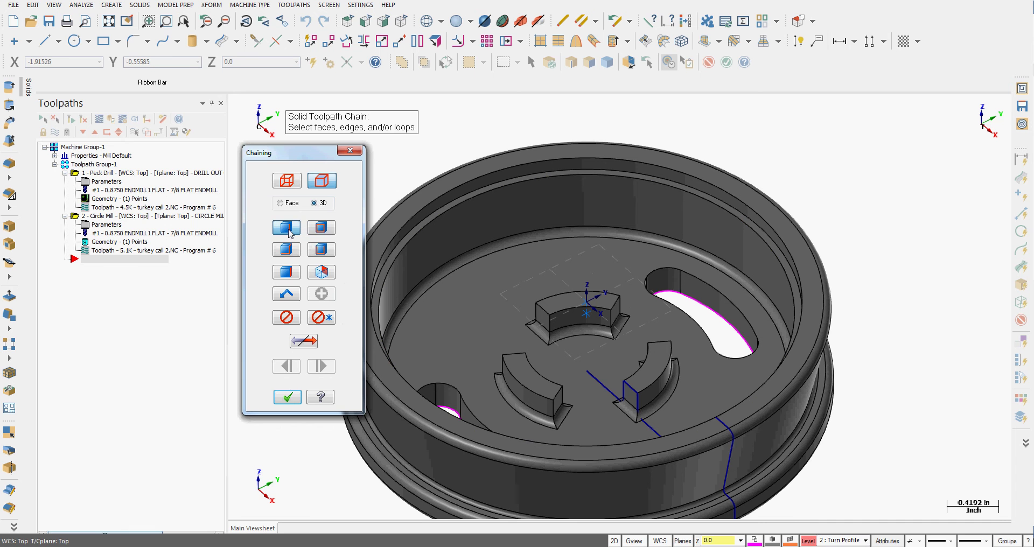
{"action": "left_click", "coordinate": [425, 278]}
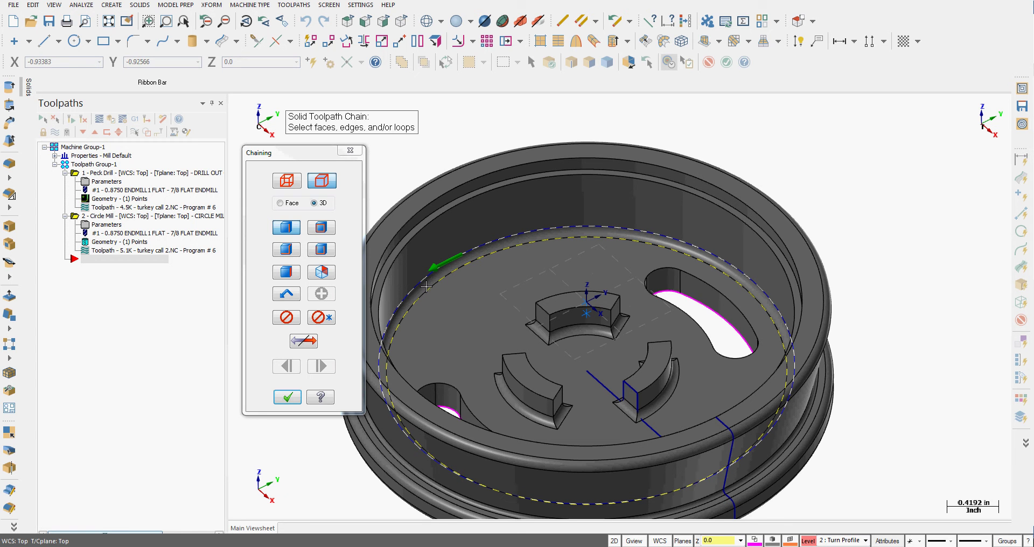
Step: Chain the central boss's top edge loop as an island, accepting its reference face
{"action": "left_click", "coordinate": [449, 265]}
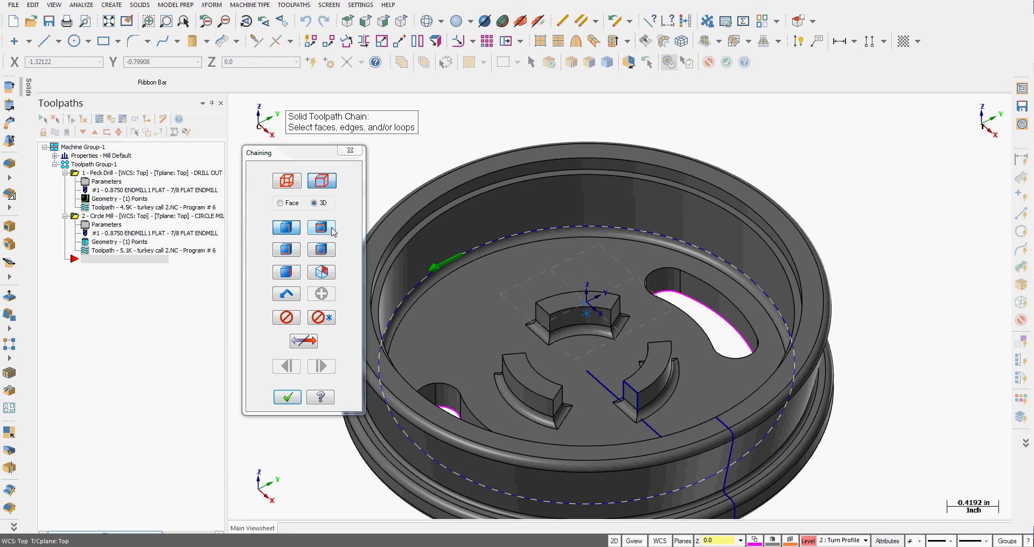
{"action": "left_click", "coordinate": [332, 232]}
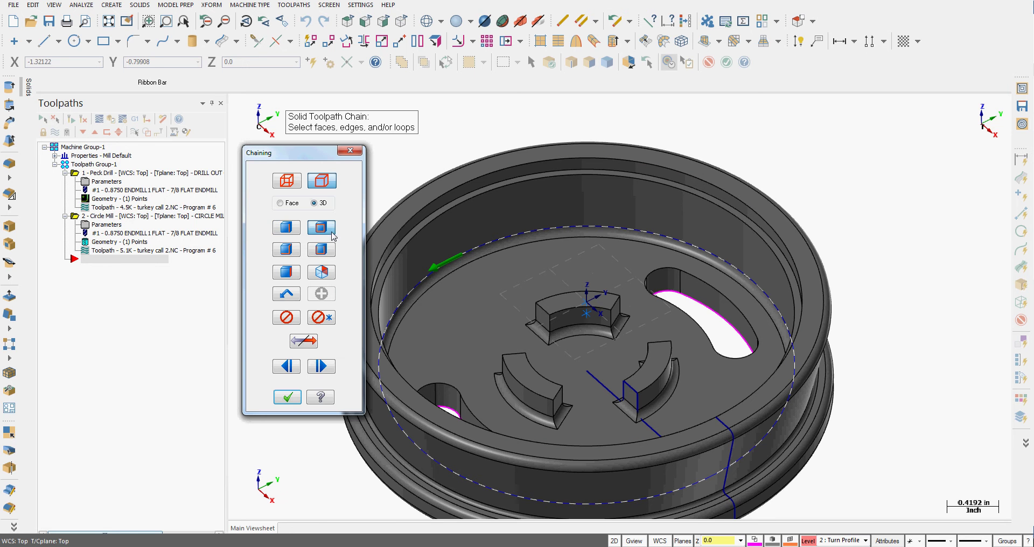
{"action": "left_click", "coordinate": [553, 297]}
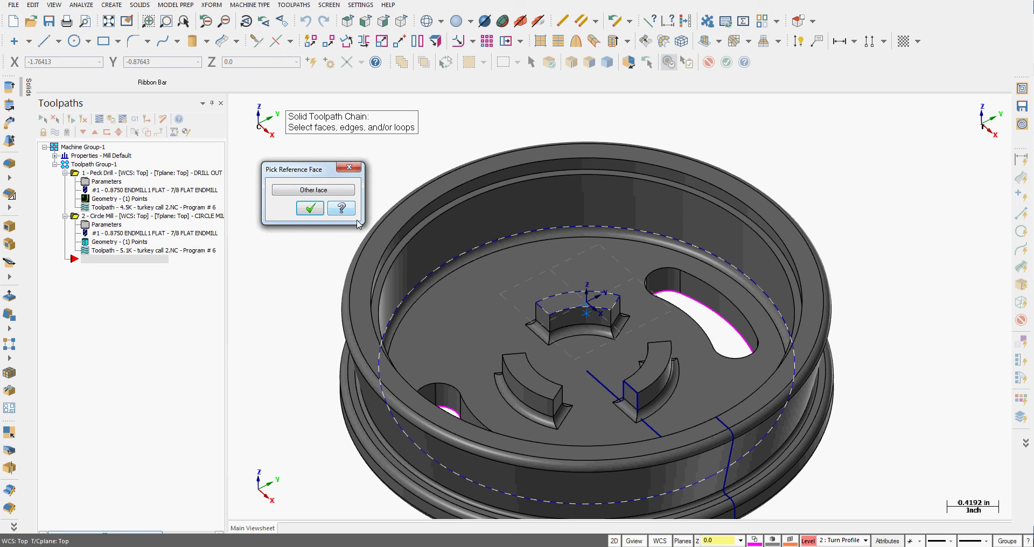
{"action": "left_click", "coordinate": [314, 190]}
{"action": "left_click", "coordinate": [316, 192]}
{"action": "left_click", "coordinate": [311, 209]}
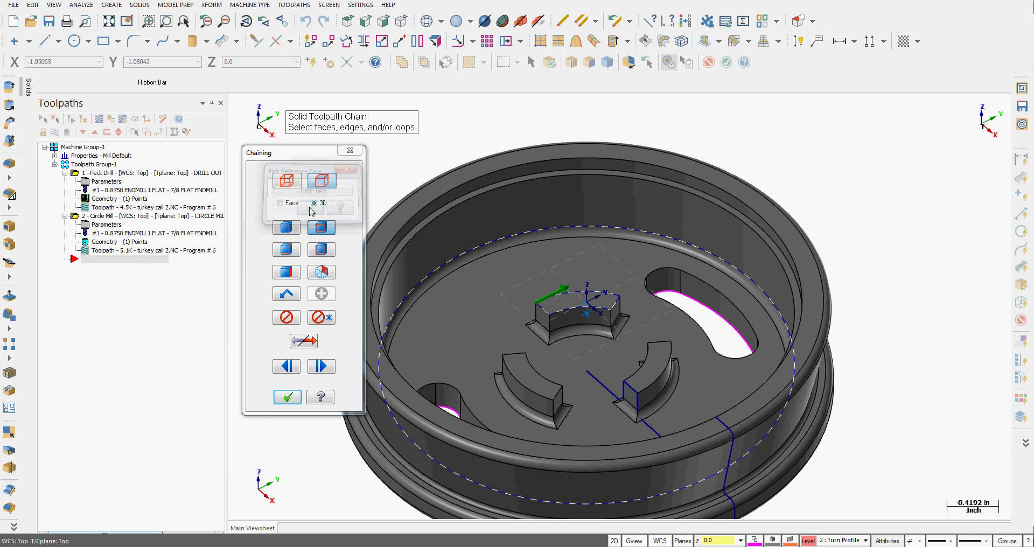
Step: Chain the lower-left and right arc bosses' top edges as islands
{"action": "left_click", "coordinate": [510, 371]}
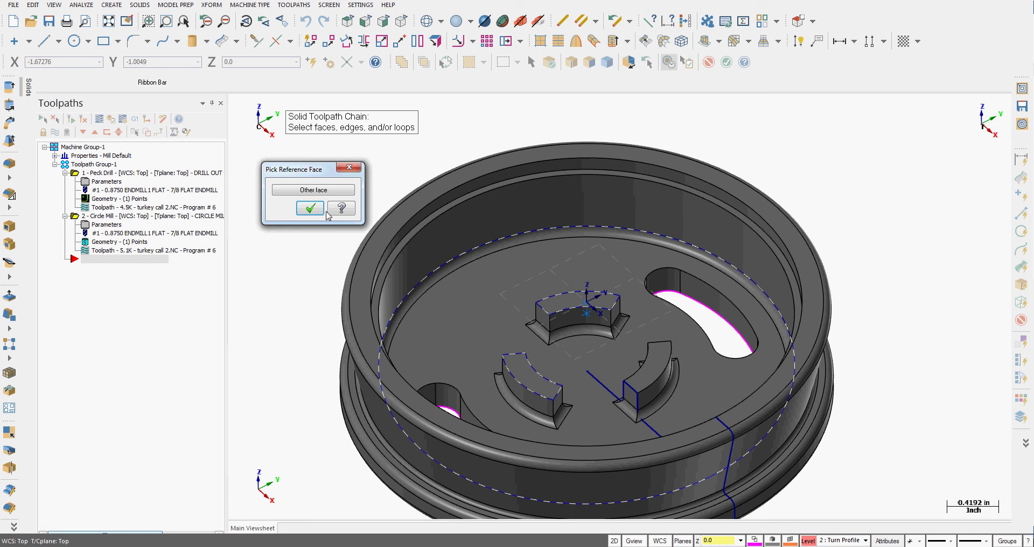
{"action": "left_click", "coordinate": [312, 209]}
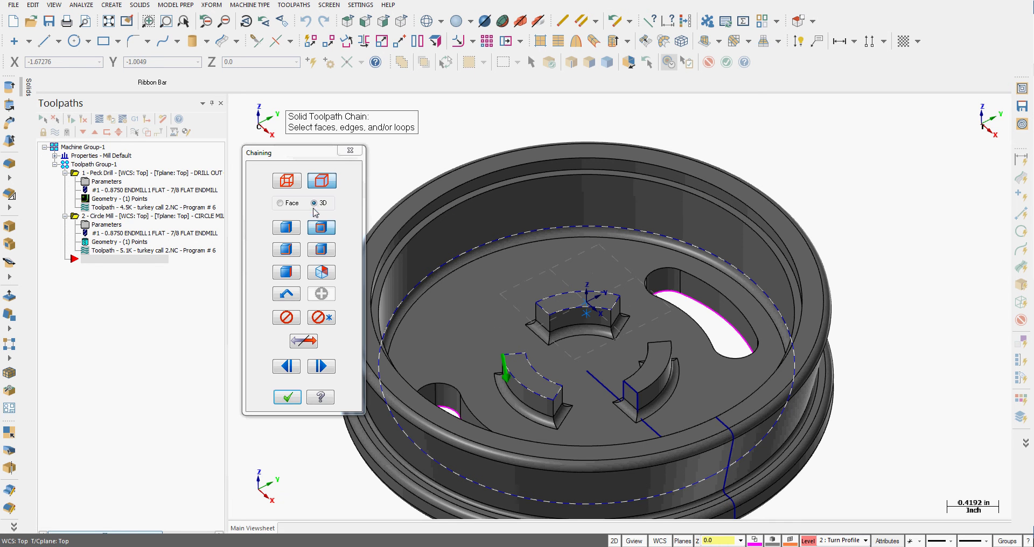
{"action": "left_click", "coordinate": [654, 388]}
{"action": "left_click", "coordinate": [311, 209]}
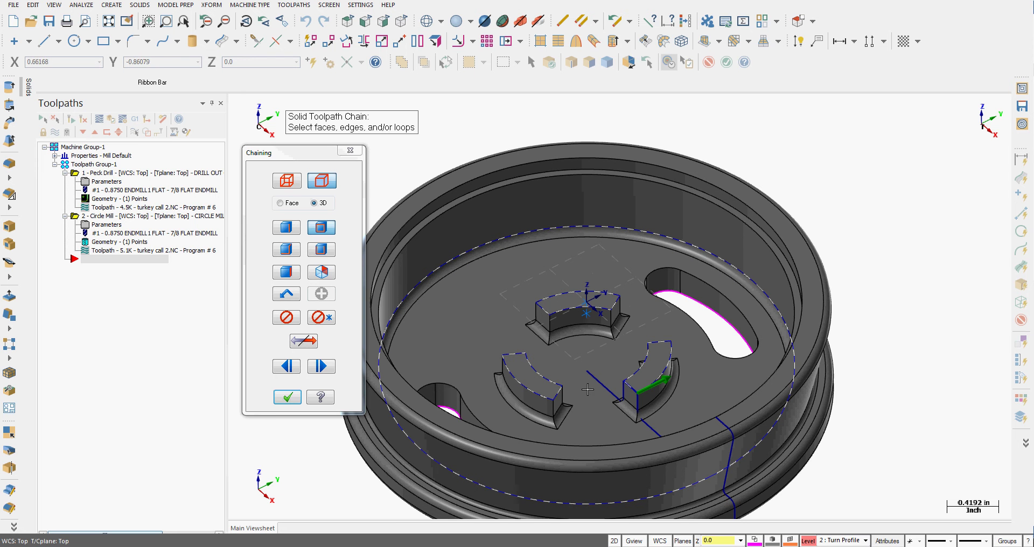
Step: Create the pocket with spindle speed 6000, feed 250, rapid retract, and comment 'ISLAND POCKET'
{"action": "left_click", "coordinate": [291, 397]}
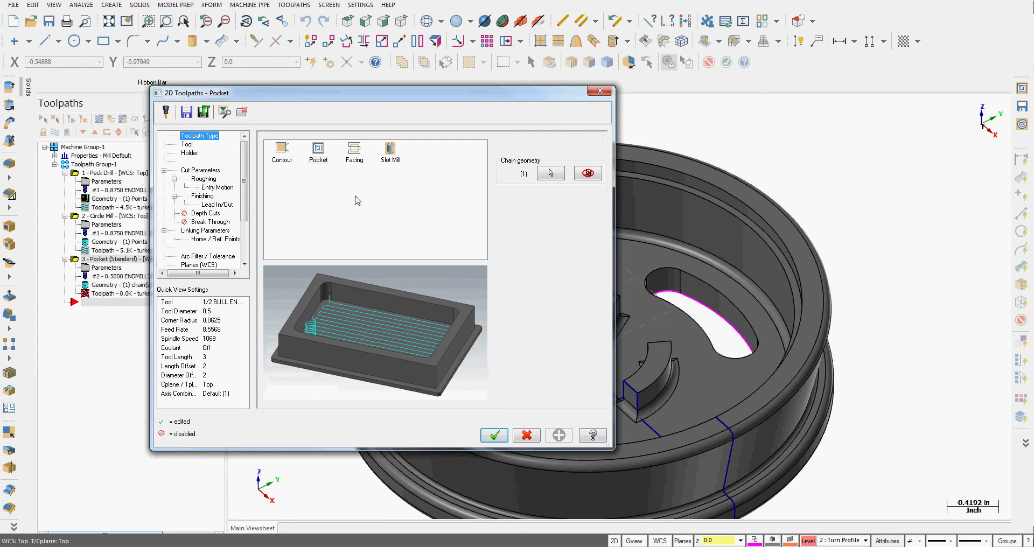
{"action": "left_click", "coordinate": [186, 144]}
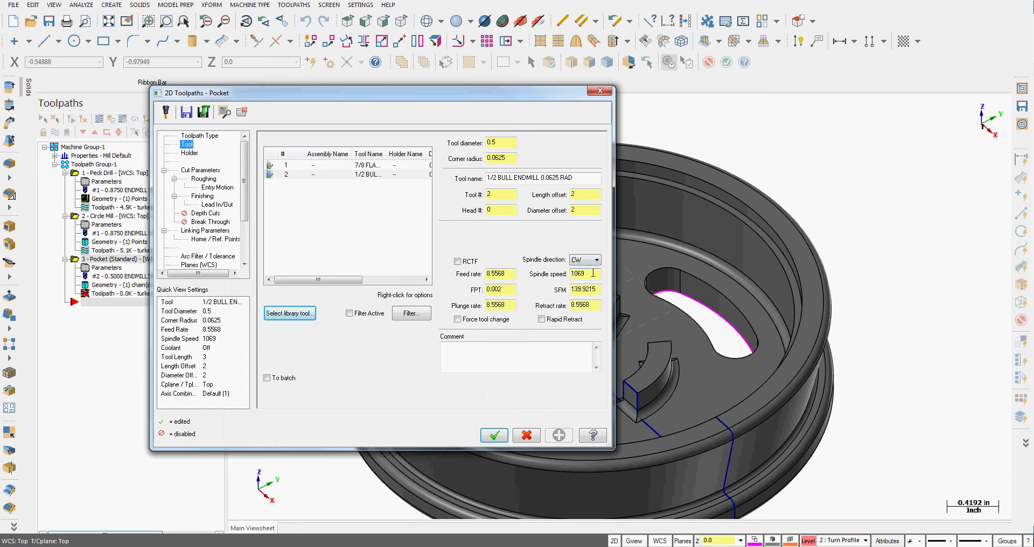
{"action": "left_click_drag", "start_coordinate": [593, 273], "coordinate": [563, 273]}
{"action": "type", "text": "6000"}
{"action": "key", "text": "Return"}
{"action": "left_click_drag", "start_coordinate": [514, 273], "coordinate": [470, 277]}
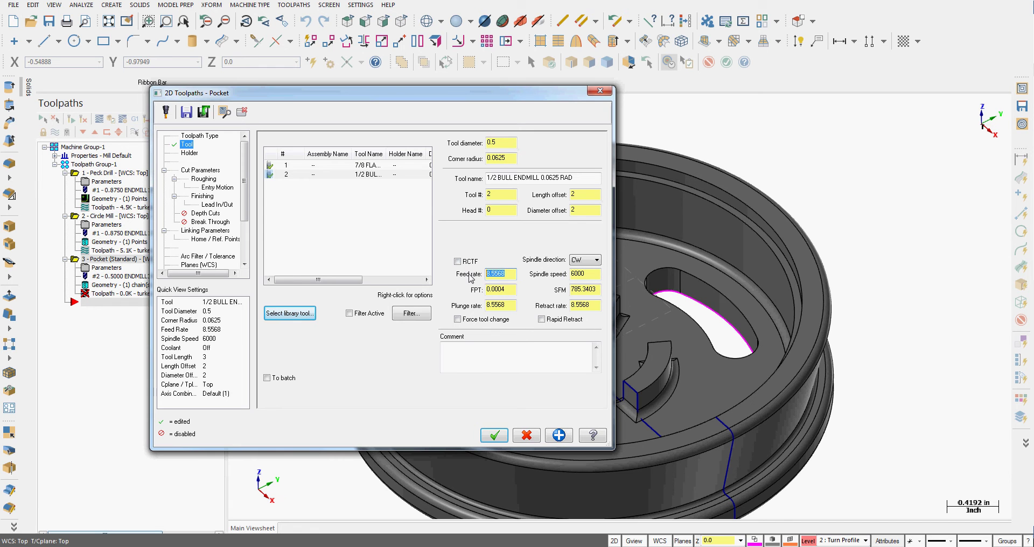
{"action": "type", "text": "250"}
{"action": "left_click", "coordinate": [541, 319]}
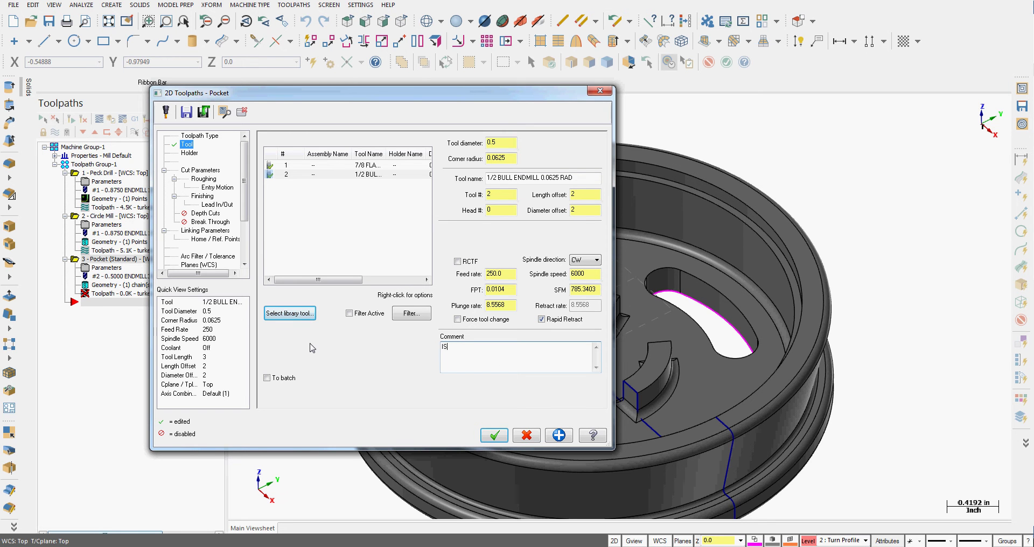
{"action": "type", "text": "ISLAND POCKET"}
Step: Change the Cut Parameters Pocket type from Standard to Island facing
{"action": "left_click", "coordinate": [209, 172]}
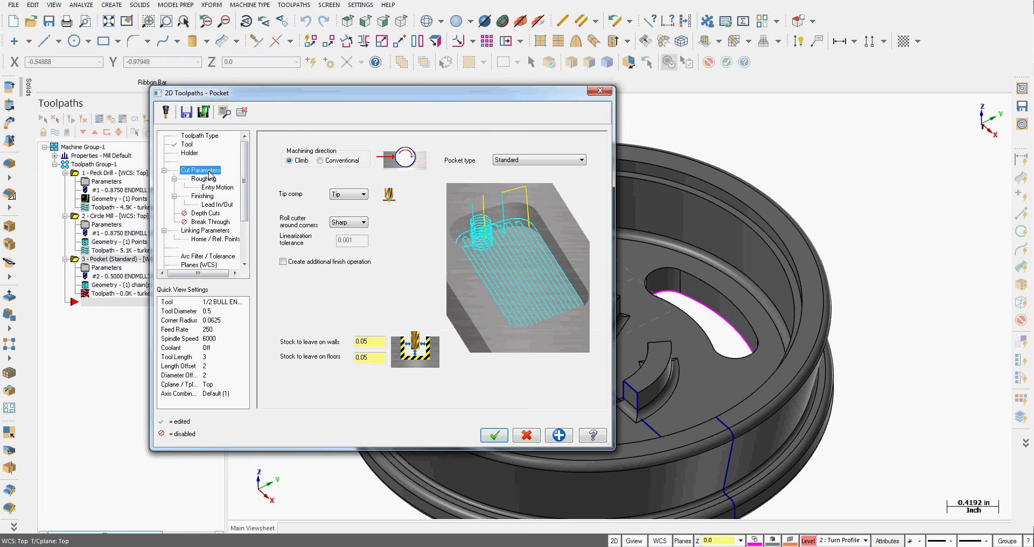
{"action": "left_click", "coordinate": [571, 164]}
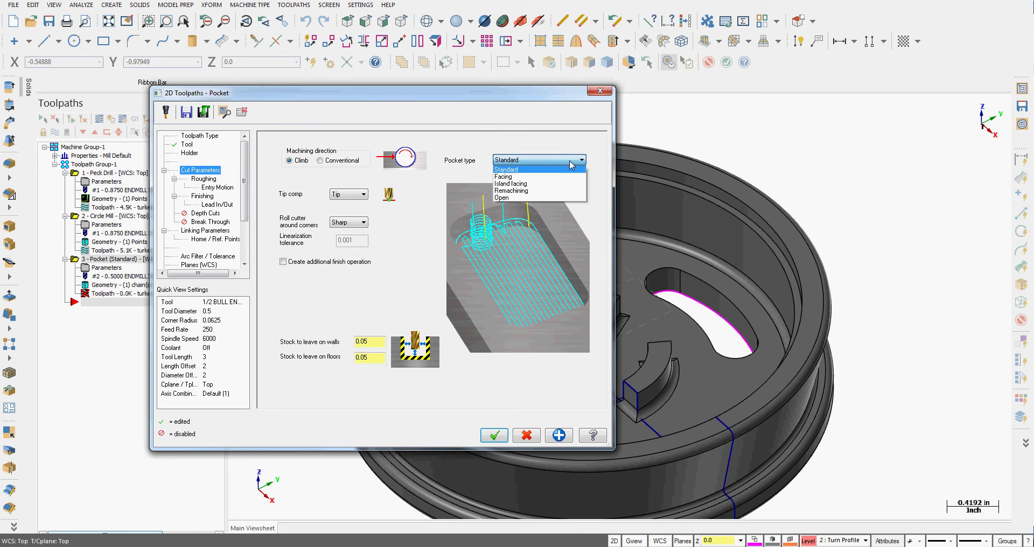
{"action": "left_click", "coordinate": [526, 184]}
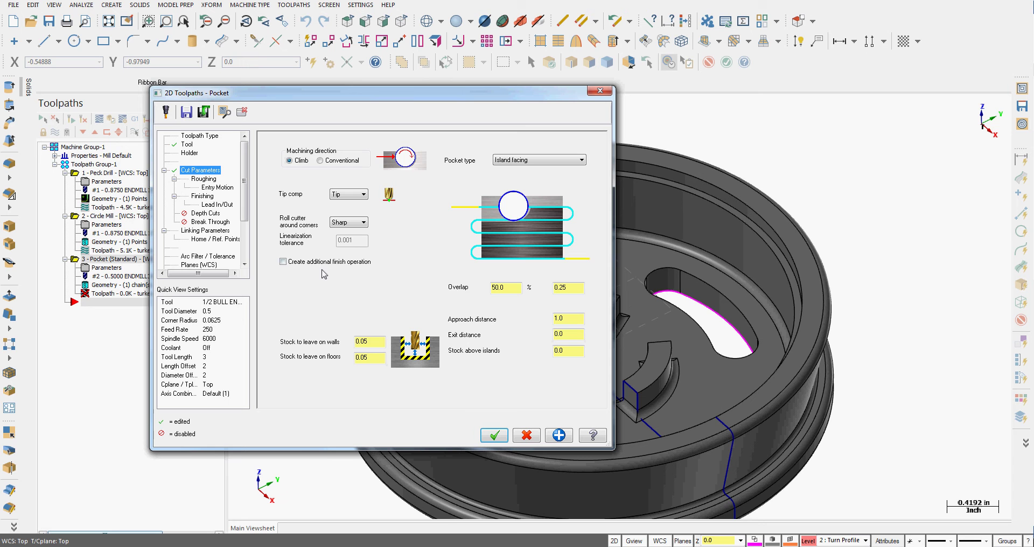
Step: Set stock to leave on walls and floors to 0
{"action": "left_click", "coordinate": [188, 145]}
{"action": "left_click", "coordinate": [202, 171]}
{"action": "left_click", "coordinate": [372, 342]}
{"action": "left_click", "coordinate": [374, 357]}
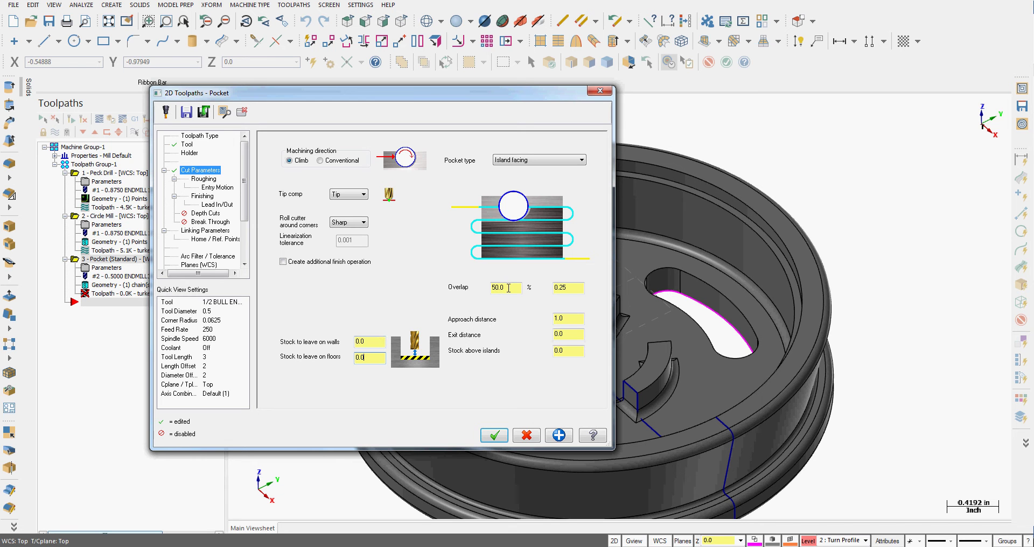
Step: Set island facing overlap to 60% (0.3) with approach and exit distances of 0.5
{"action": "left_click_drag", "start_coordinate": [508, 288], "coordinate": [487, 291]}
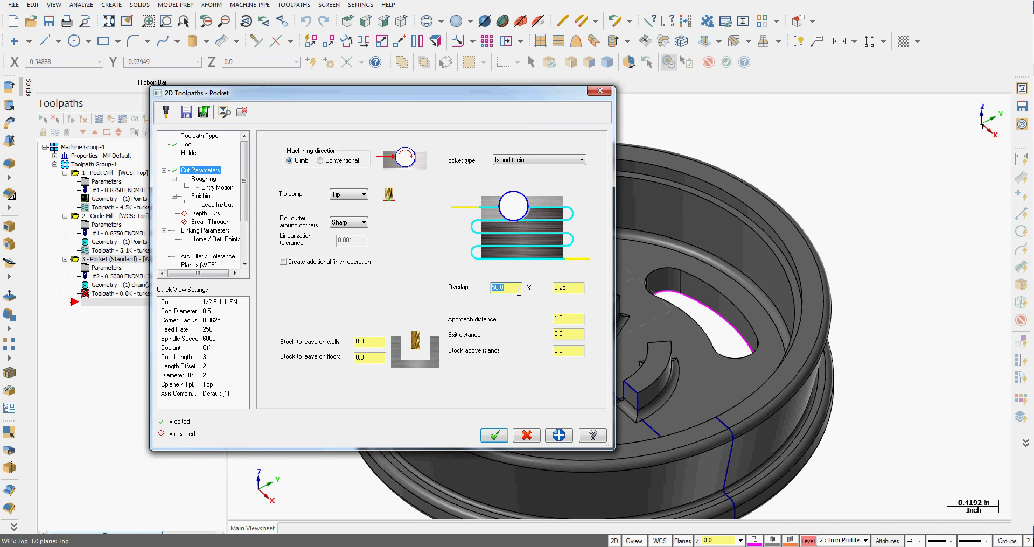
{"action": "type", "text": "60"}
{"action": "key", "text": "Return"}
{"action": "left_click_drag", "start_coordinate": [566, 287], "coordinate": [555, 287]}
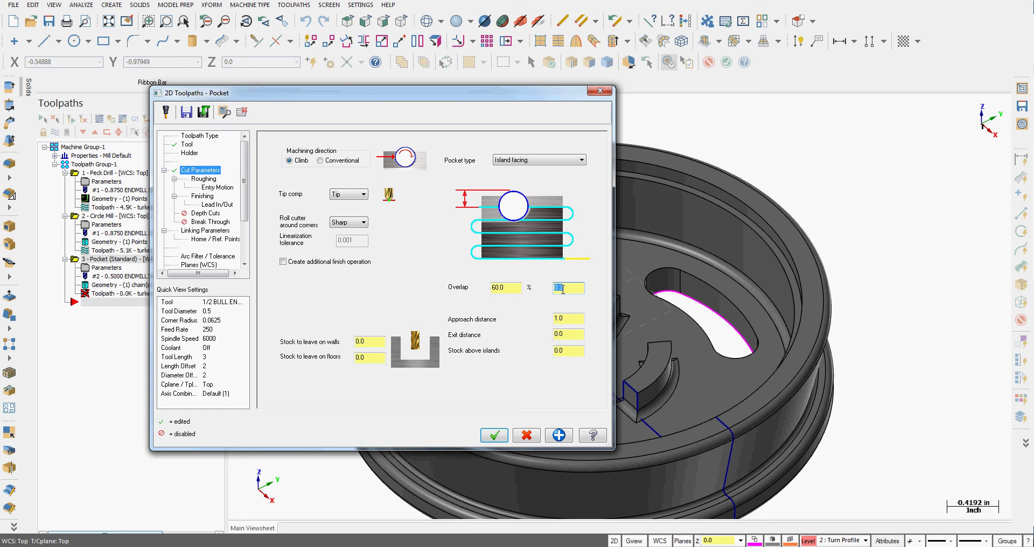
{"action": "key", "text": "Tab"}
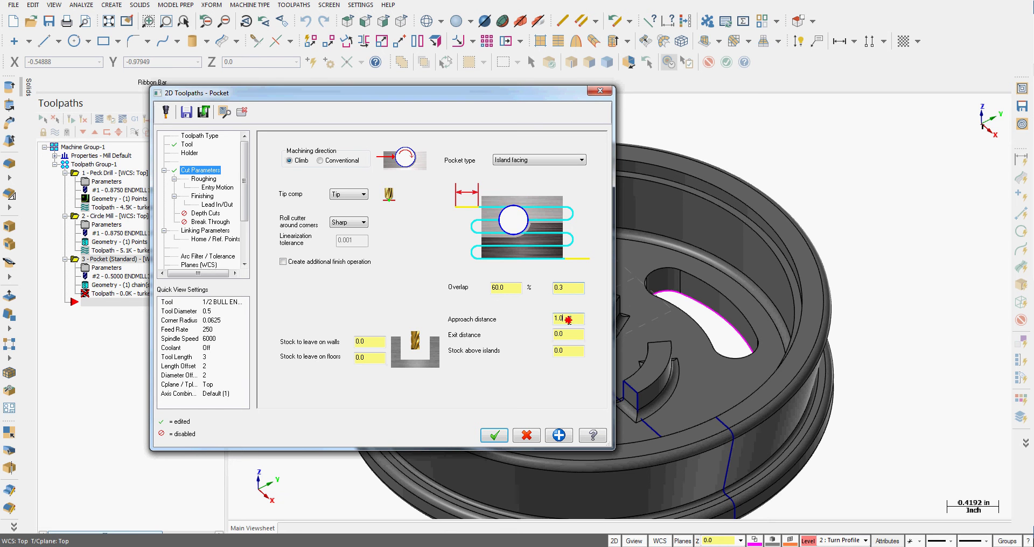
{"action": "type", "text": "0.5"}
{"action": "key", "text": "Tab"}
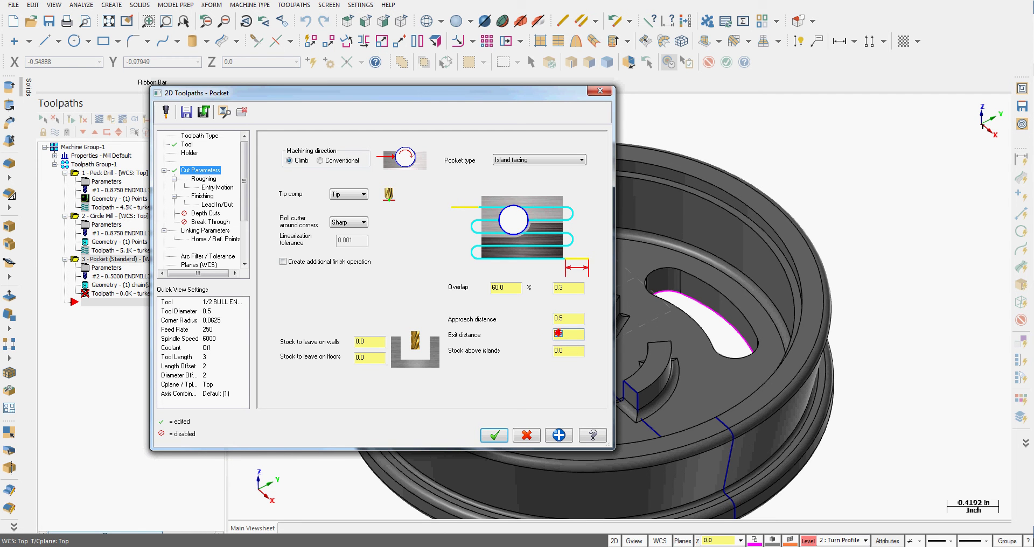
{"action": "type", "text": "0.5"}
Step: Switch roughing to Constant Overlap Spiral with a 0.35 stepover distance (70%)
{"action": "left_click", "coordinate": [207, 179]}
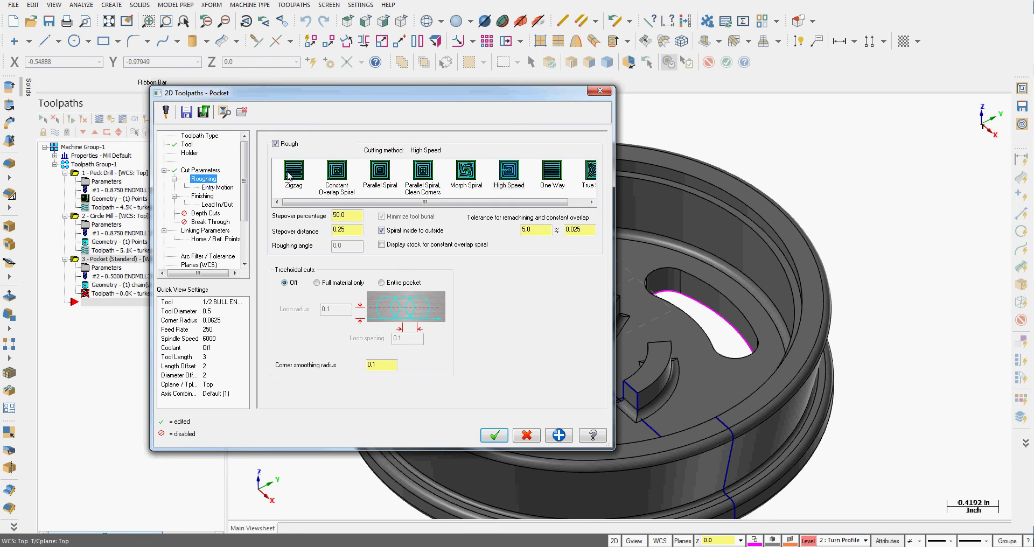
{"action": "mouse_move", "coordinate": [338, 203]}
{"action": "left_mouse_down"}
{"action": "mouse_move", "coordinate": [417, 210]}
{"action": "mouse_move", "coordinate": [316, 206]}
{"action": "left_mouse_up"}
{"action": "left_click", "coordinate": [338, 171]}
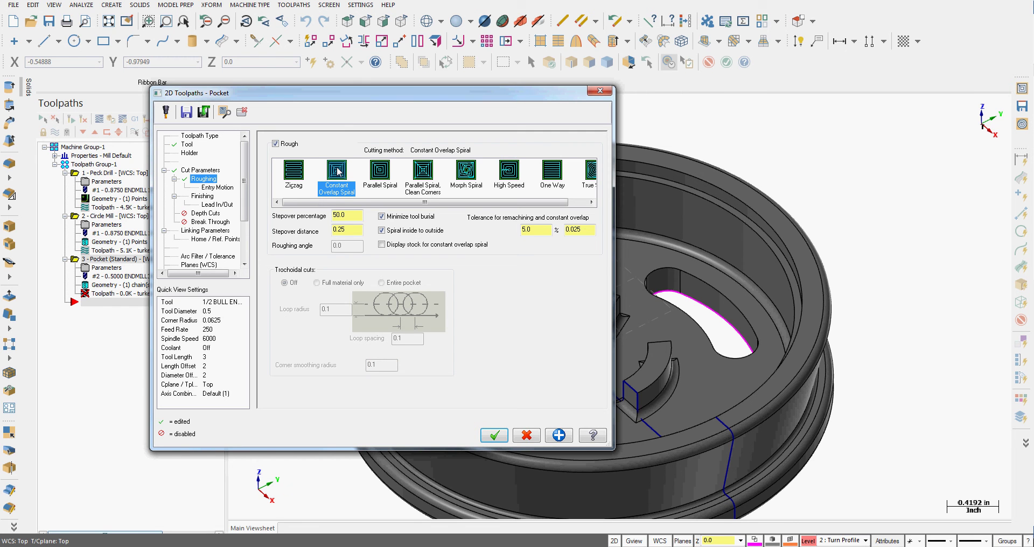
{"action": "double_click", "coordinate": [349, 233]}
{"action": "type", "text": "0"}
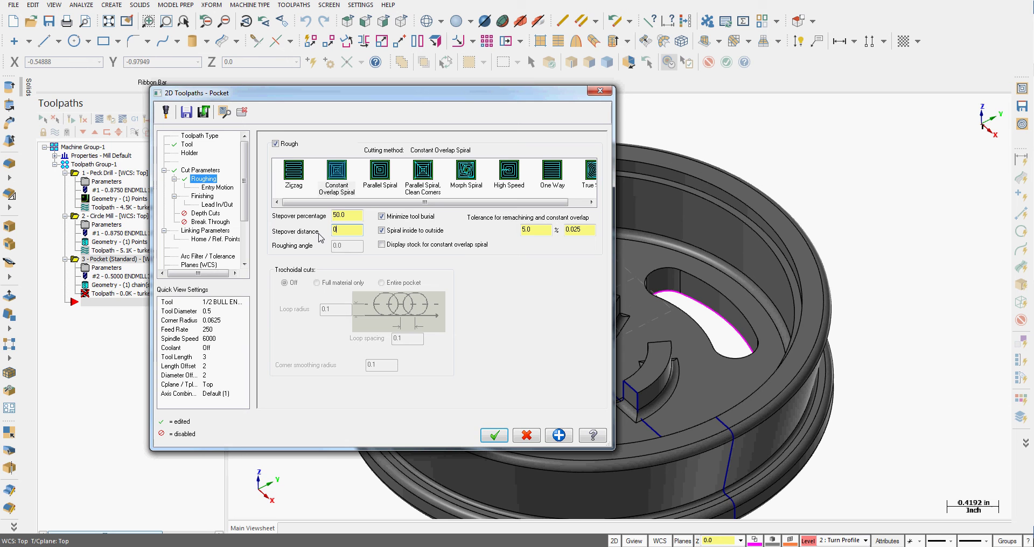
{"action": "type", "text": ".35"}
{"action": "key", "text": "Return"}
Step: Set Helix entry minimum radius to 75% (0.375) and maximum radius to 200% (1.0)
{"action": "left_click", "coordinate": [231, 188]}
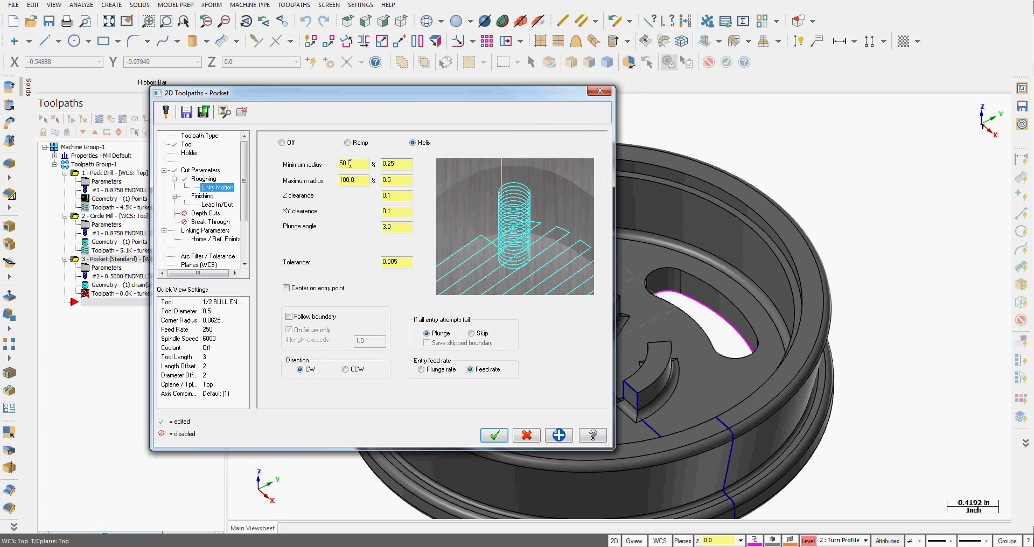
{"action": "left_click_drag", "start_coordinate": [358, 165], "coordinate": [332, 165]}
{"action": "type", "text": "75"}
{"action": "key", "text": "Return"}
{"action": "left_click_drag", "start_coordinate": [367, 181], "coordinate": [321, 187]}
{"action": "type", "text": "200"}
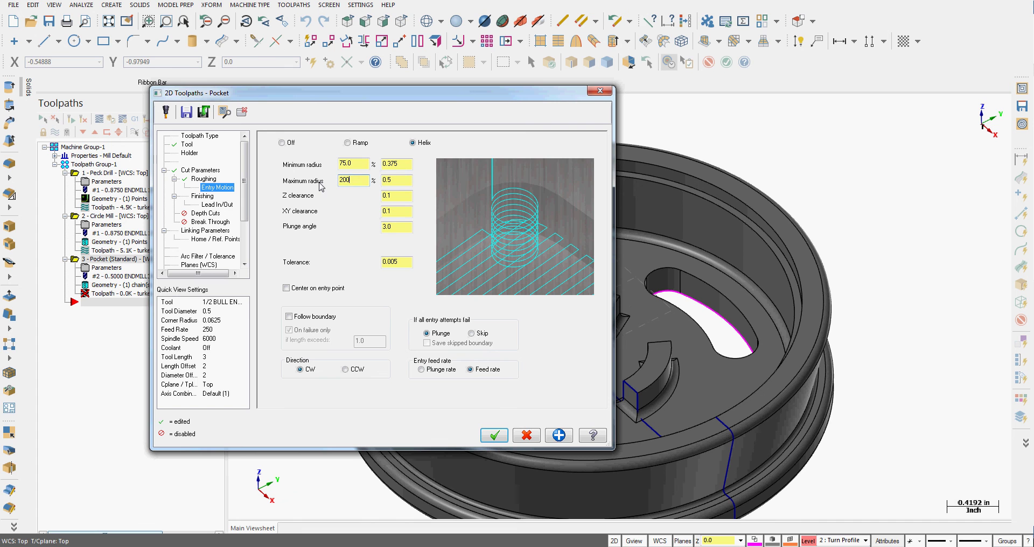
{"action": "key", "text": "Return"}
Step: Enable starting the finish pass at the closest entity and finishing only at final depth
{"action": "left_click", "coordinate": [206, 197]}
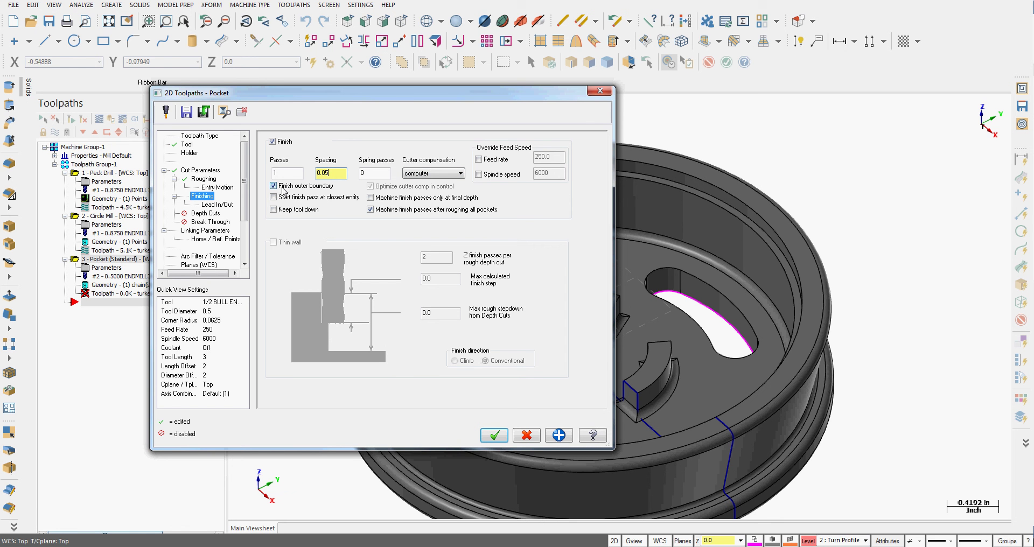
{"action": "left_click", "coordinate": [276, 198]}
{"action": "left_click", "coordinate": [371, 197]}
Step: Set lead in to 0 length and 45° arc sweep, and copy it to exit
{"action": "left_click", "coordinate": [225, 205]}
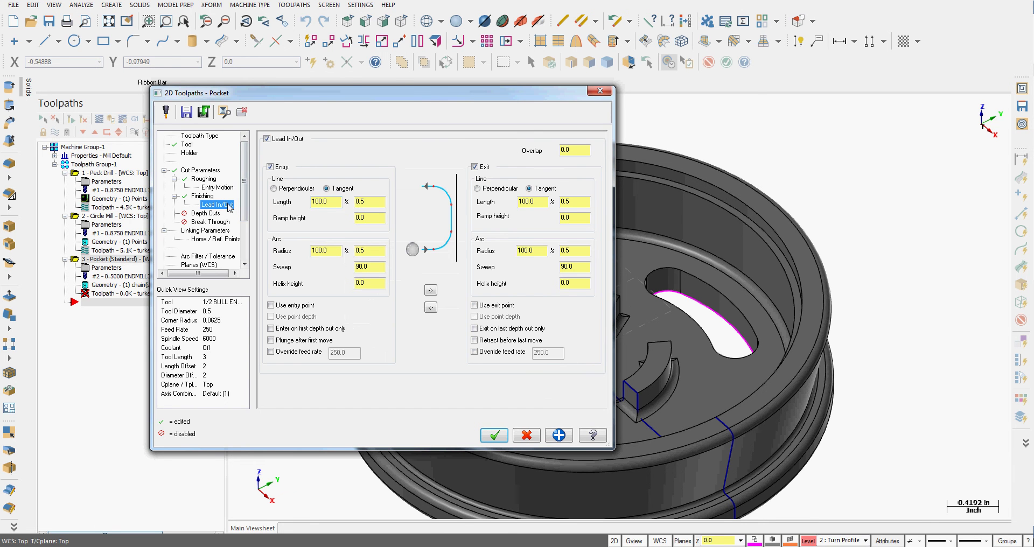
{"action": "double_click", "coordinate": [334, 198]}
{"action": "type", "text": "0"}
{"action": "double_click", "coordinate": [377, 265]}
{"action": "type", "text": "45"}
{"action": "key", "text": "Return"}
{"action": "left_click", "coordinate": [430, 290]}
Step: Enable depth cuts with 0.5 max rough step, 1 finish cut, tool kept down, island depths used
{"action": "left_click", "coordinate": [211, 214]}
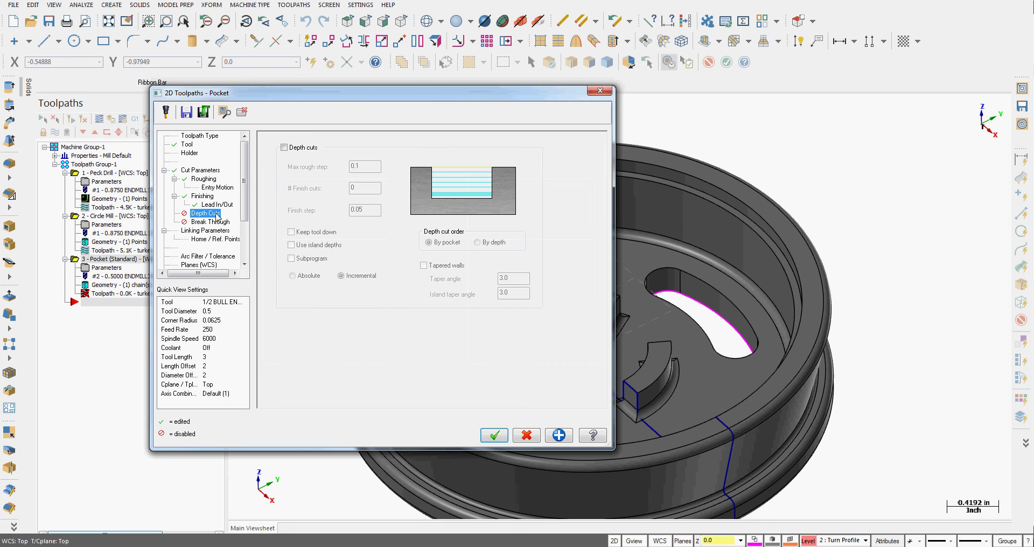
{"action": "left_click", "coordinate": [294, 152]}
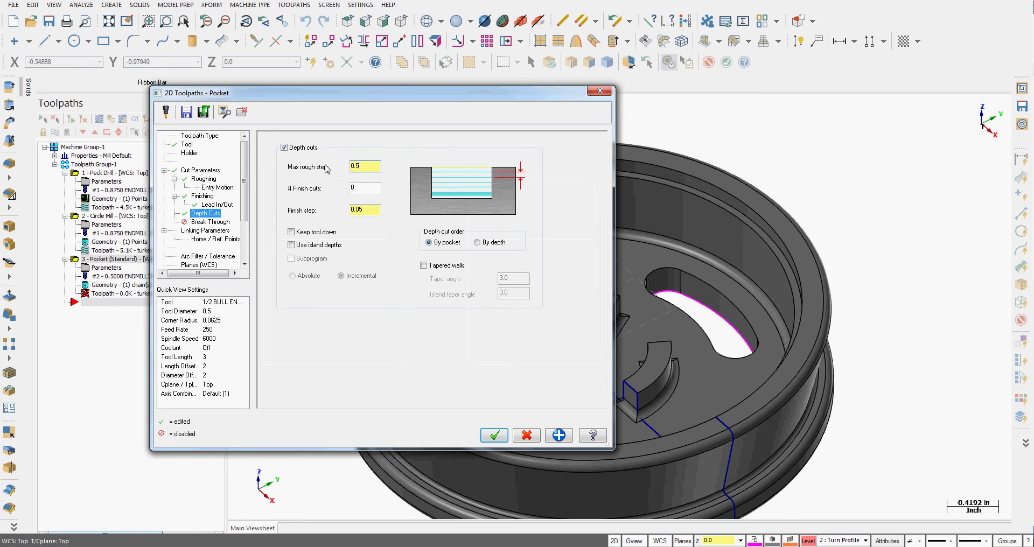
{"action": "left_click", "coordinate": [360, 187]}
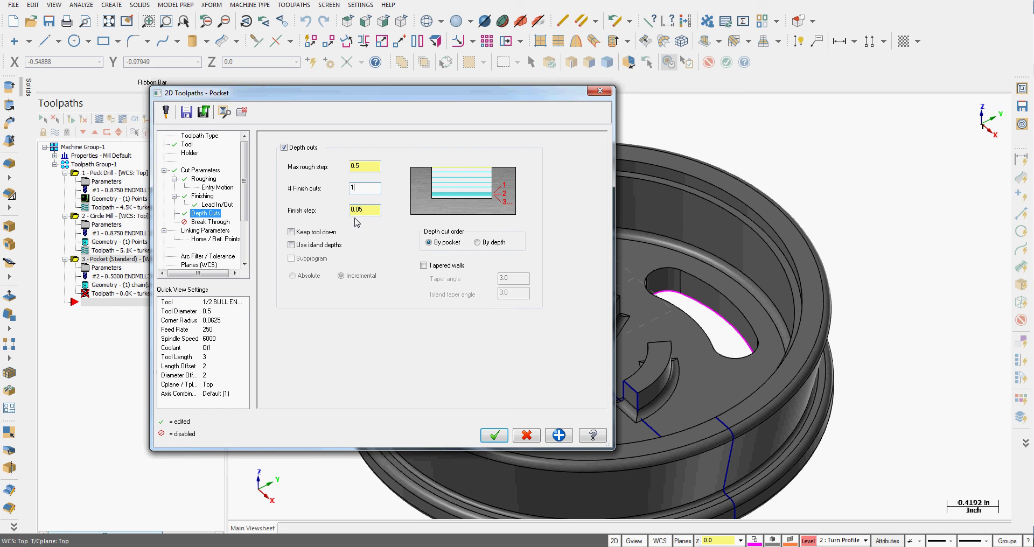
{"action": "left_click", "coordinate": [291, 233]}
Step: Make retract and depth absolute, pick the pocket floor for -0.75 depth, and regenerate
{"action": "left_click", "coordinate": [225, 231]}
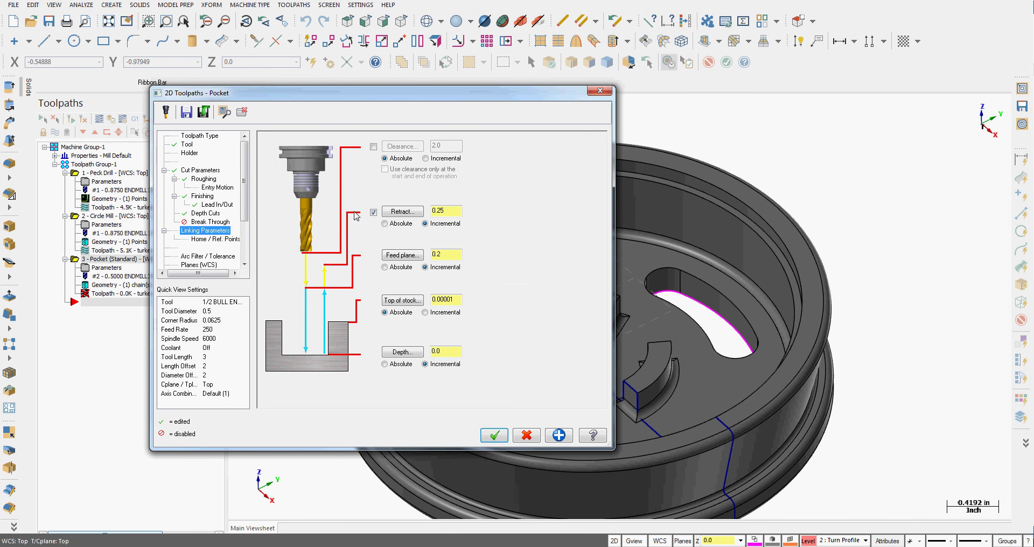
{"action": "left_click", "coordinate": [385, 223]}
{"action": "left_click", "coordinate": [385, 364]}
{"action": "left_click", "coordinate": [401, 352]}
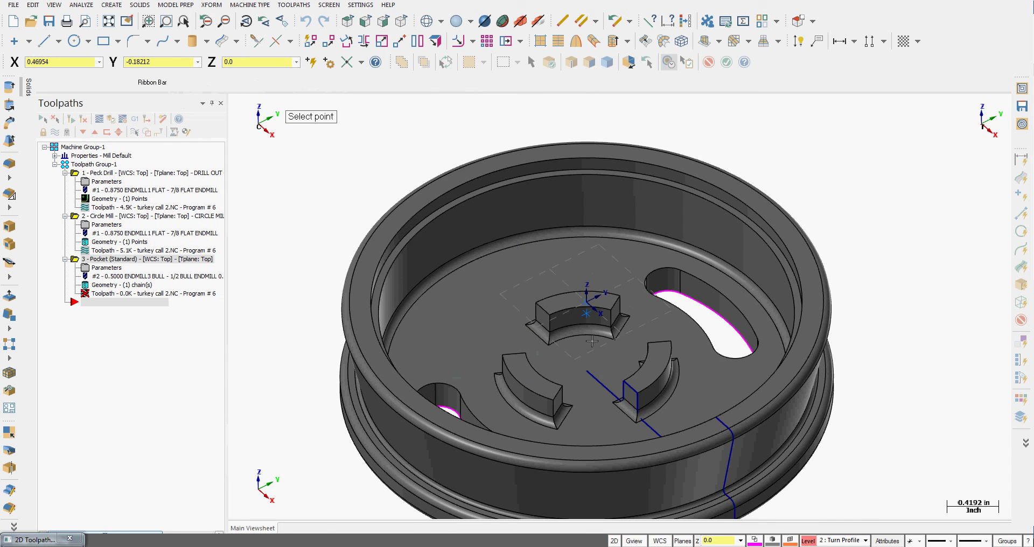
{"action": "left_click", "coordinate": [614, 342]}
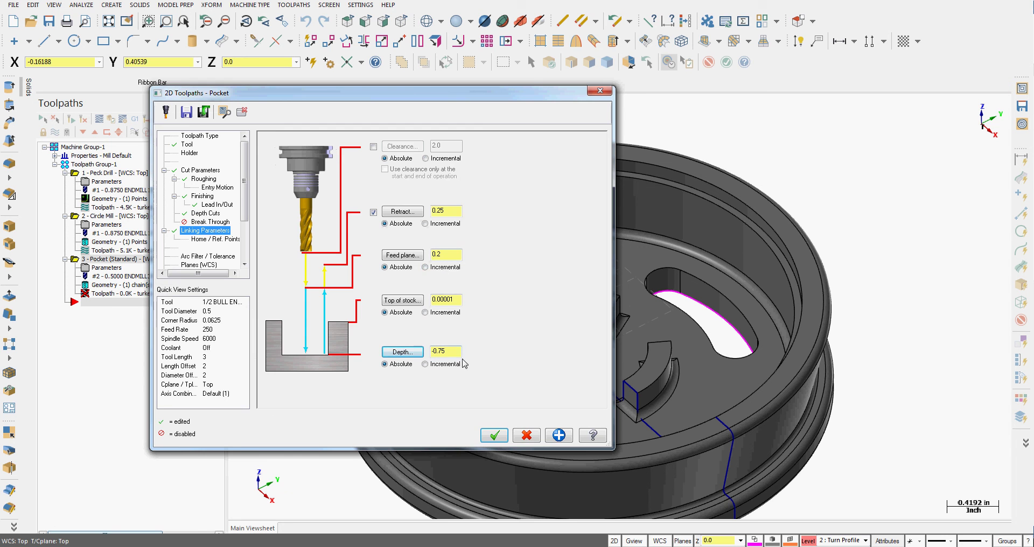
{"action": "left_click", "coordinate": [498, 436]}
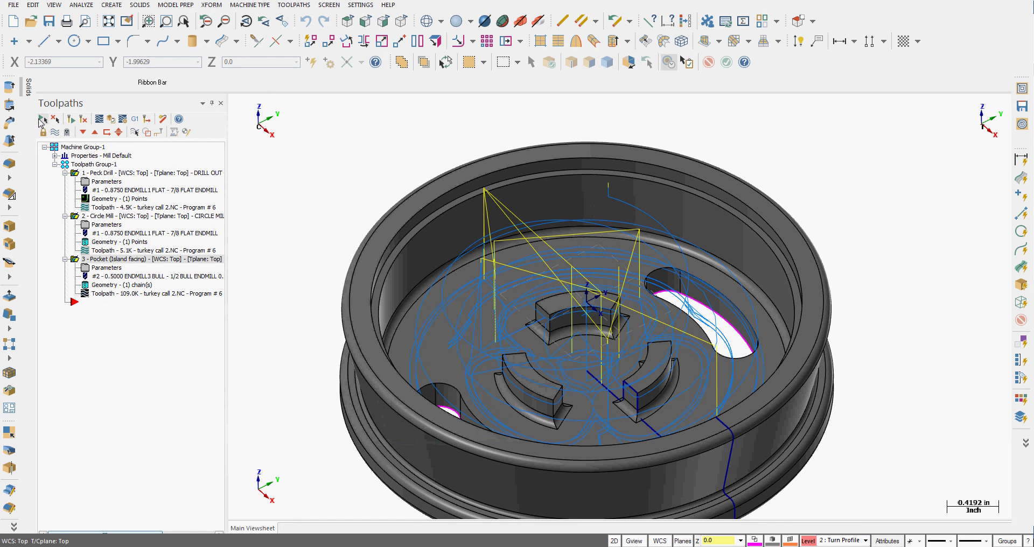
Step: Verify all three operations at maximum speed through all 862 moves, showing the pocket floor around the three bosses
{"action": "left_click", "coordinate": [111, 119]}
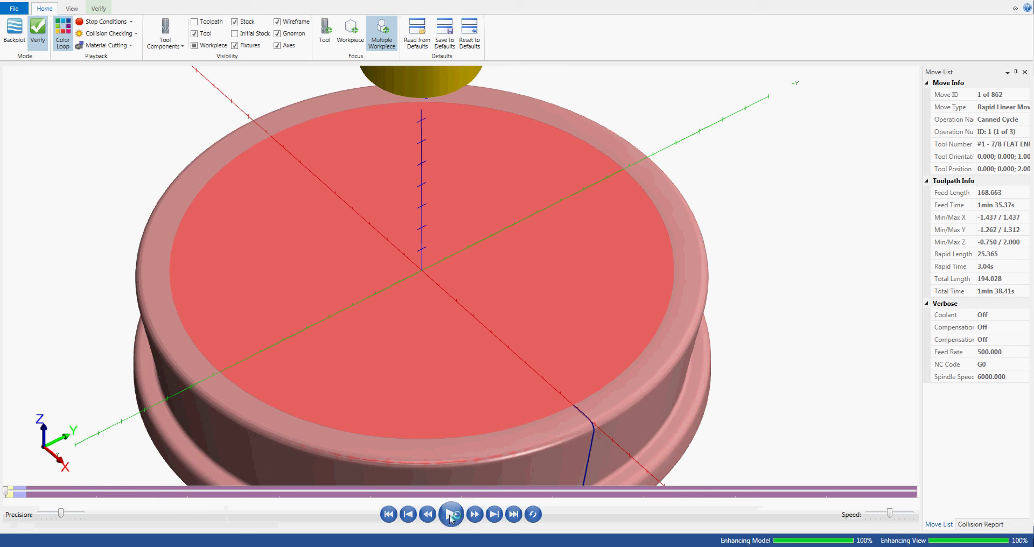
{"action": "left_click", "coordinate": [453, 517]}
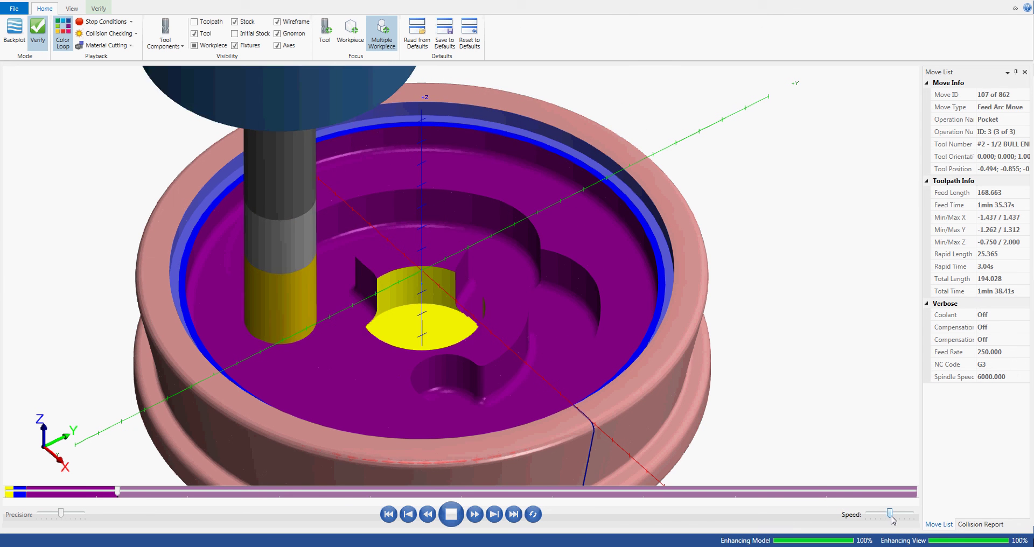
{"action": "left_click_drag", "start_coordinate": [890, 516], "coordinate": [922, 516]}
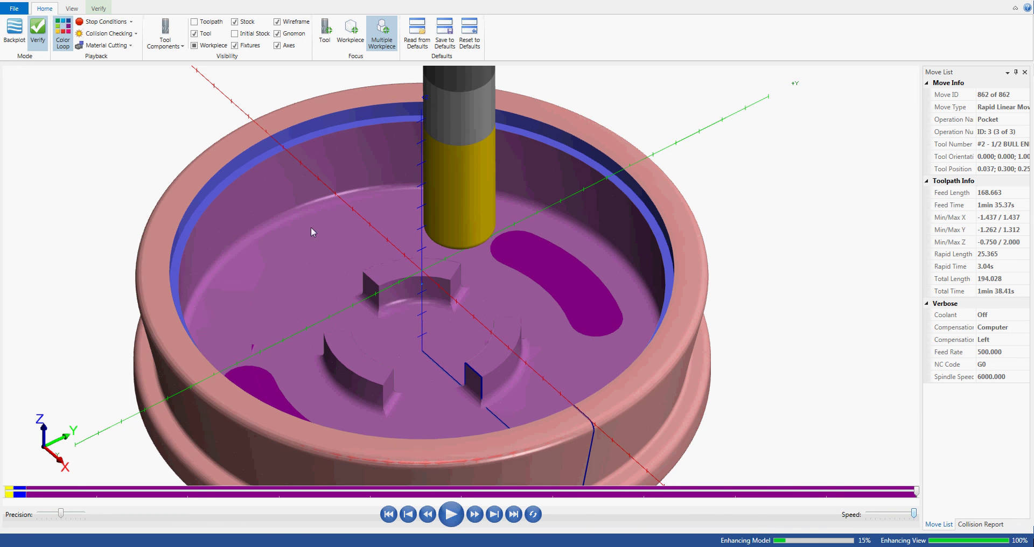
Step: Inspect the machined part from side angles, then close the Mastercam Simulator
{"action": "middle_click_drag", "start_coordinate": [337, 315], "coordinate": [317, 328]}
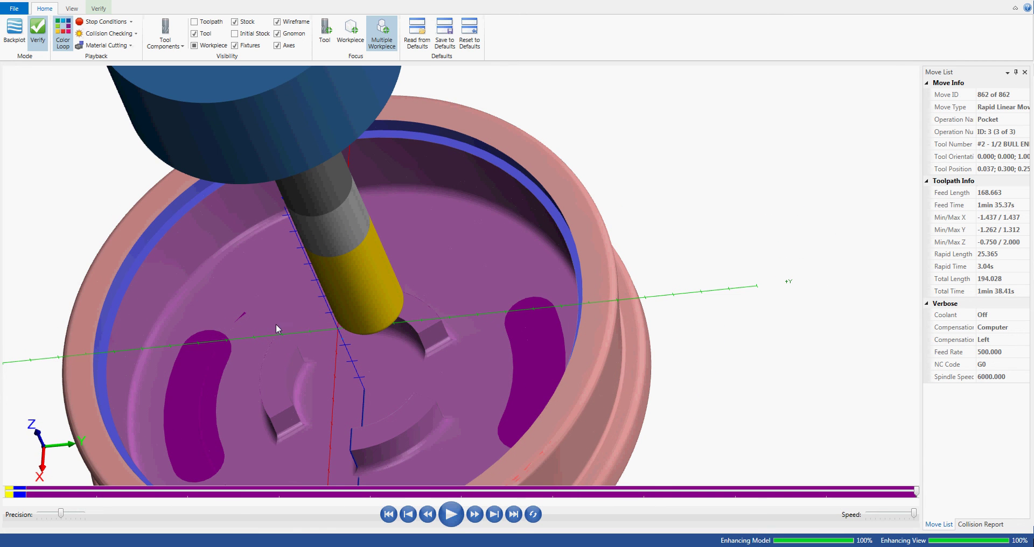
{"action": "middle_click_drag", "start_coordinate": [275, 324], "coordinate": [304, 320]}
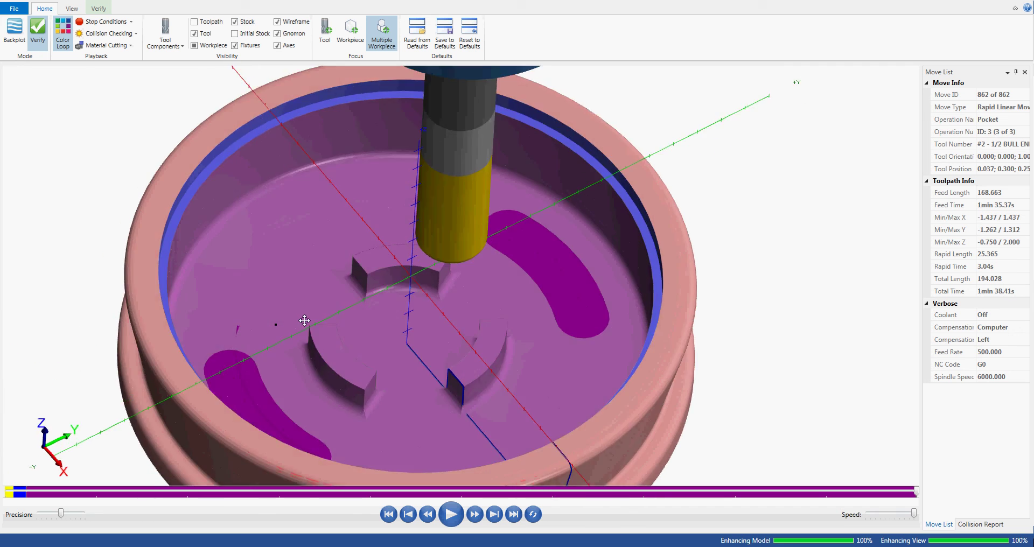
{"action": "scroll", "coordinate": [304, 321], "scroll_direction": "down", "scroll_amount": 5}
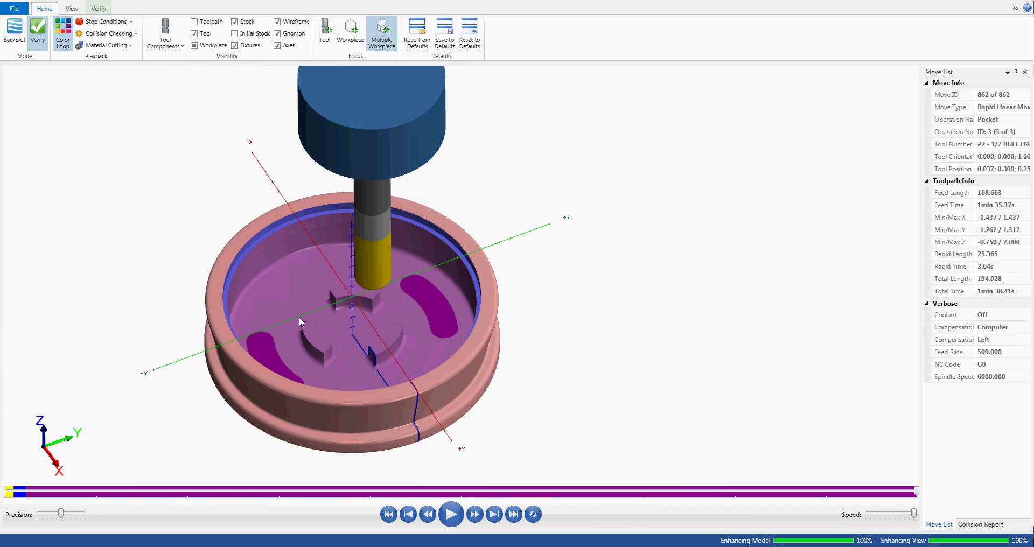
{"action": "key", "text": "alt+F4"}
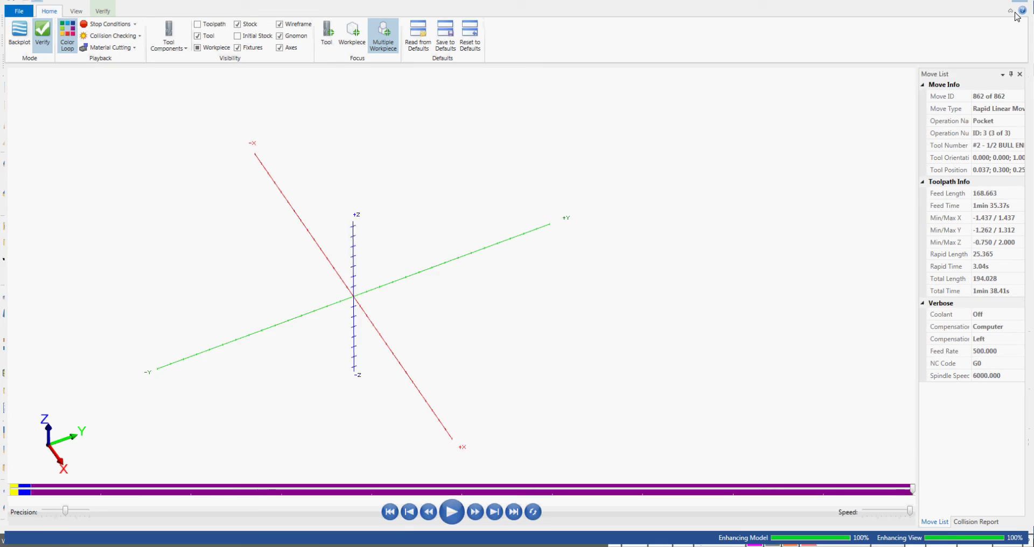
Step: Set the pocket's roughing stepover to 60% and regenerate the toolpath
{"action": "left_click", "coordinate": [103, 271]}
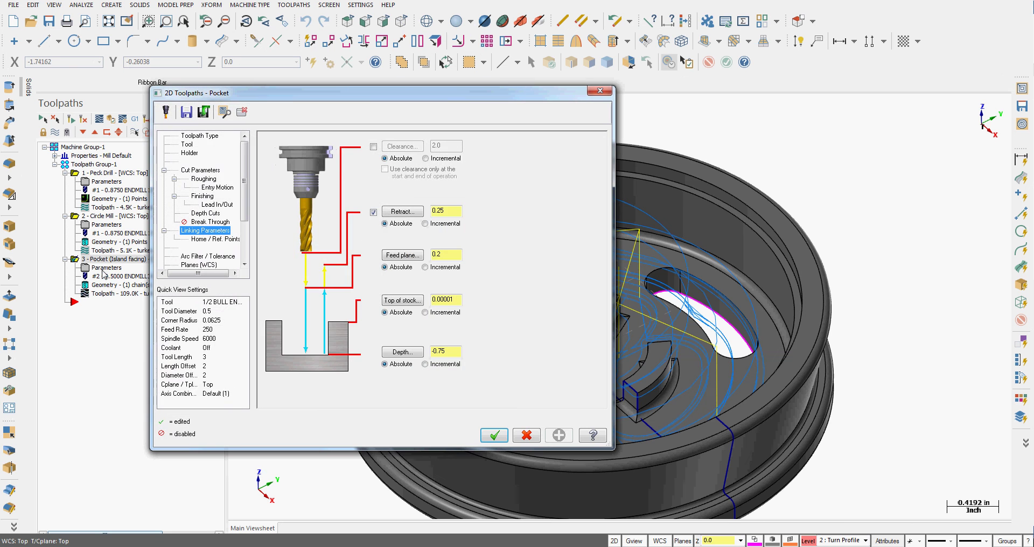
{"action": "left_click", "coordinate": [214, 172]}
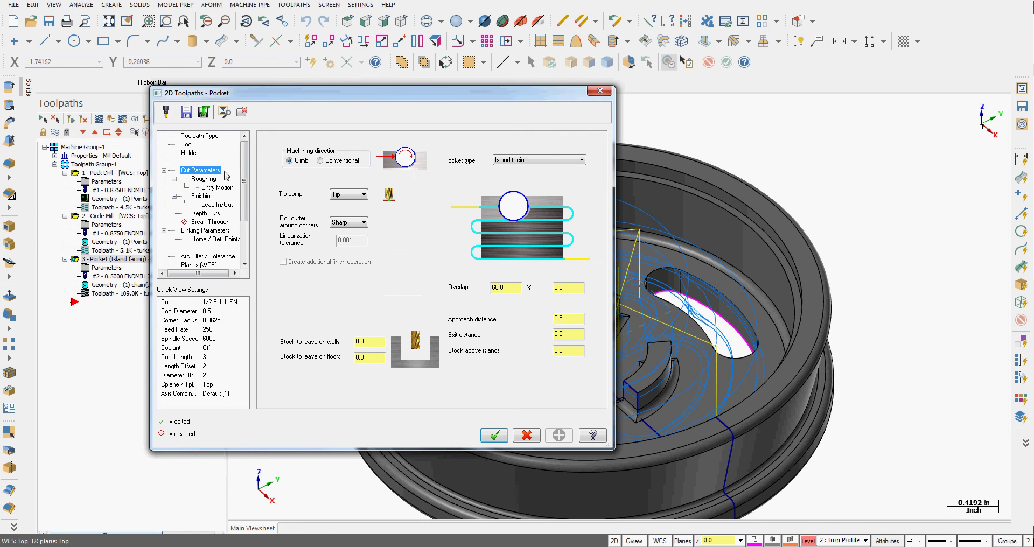
{"action": "left_click", "coordinate": [203, 179]}
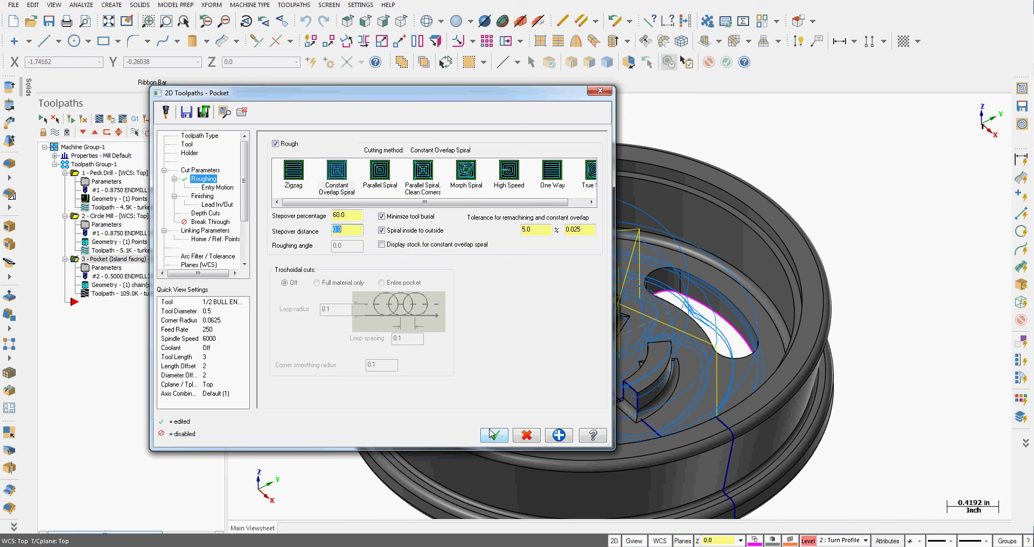
{"action": "left_click", "coordinate": [494, 435]}
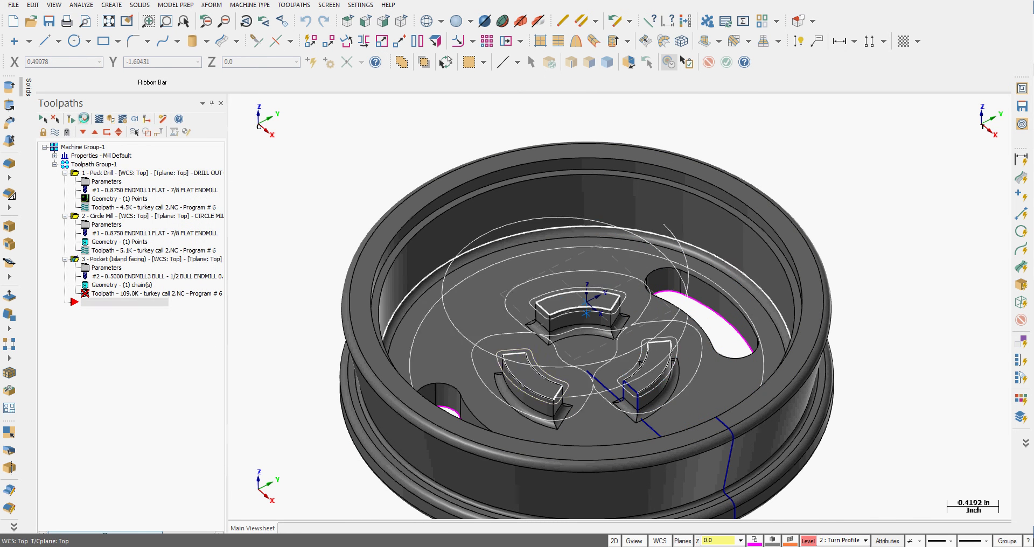